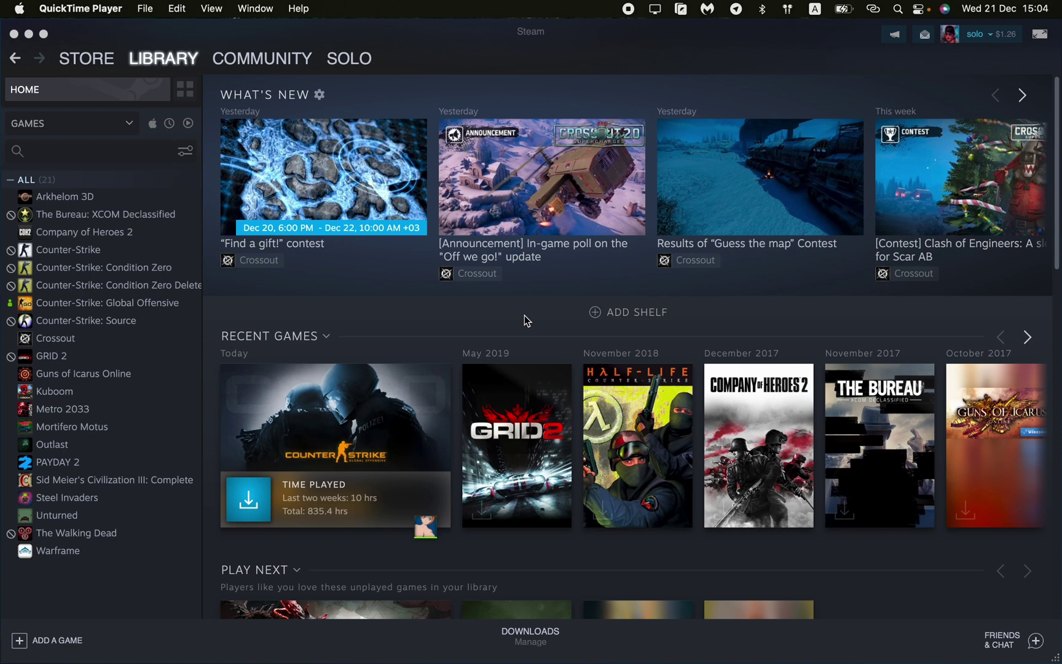
Step: Open your Steam profile page from the username menu
{"action": "left_click", "coordinate": [363, 65]}
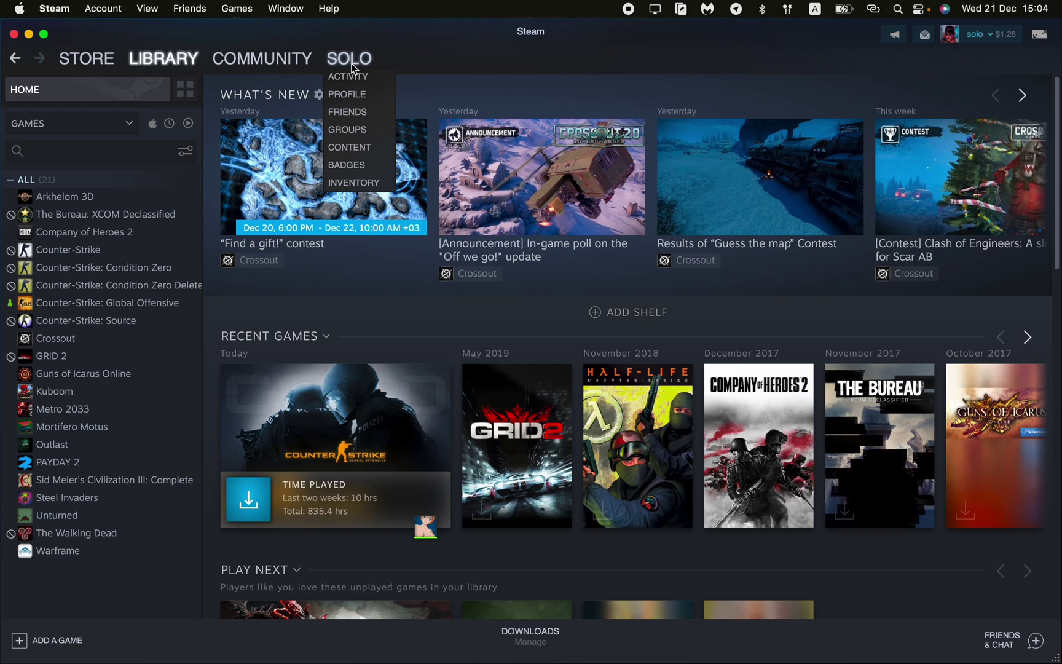
{"action": "left_click", "coordinate": [350, 95]}
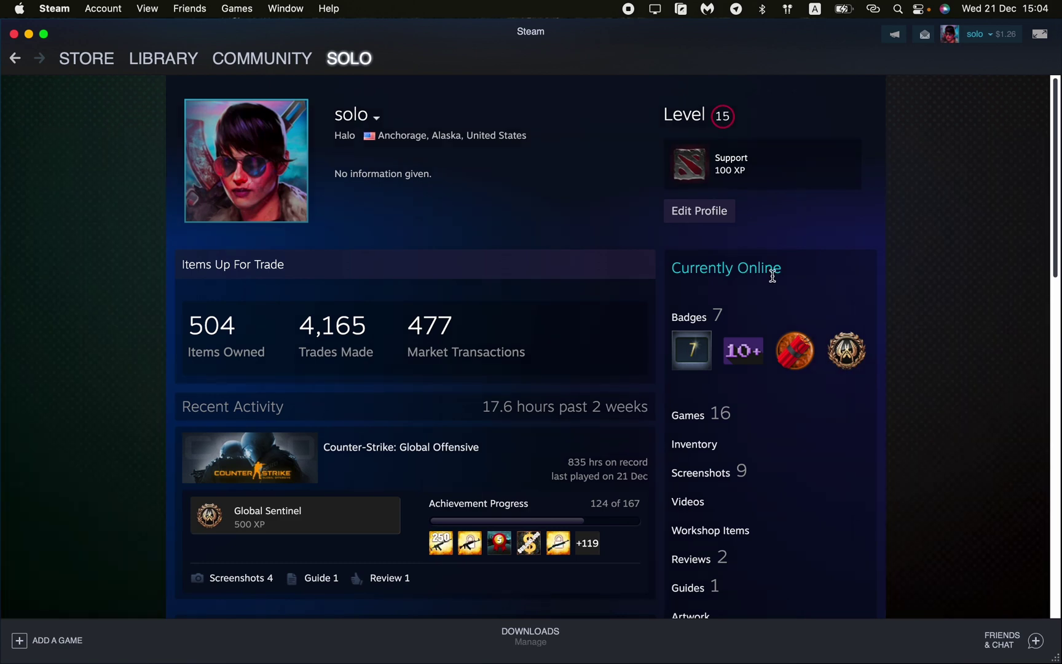
{"action": "scroll", "coordinate": [758, 344], "scroll_direction": "down", "scroll_amount": 2}
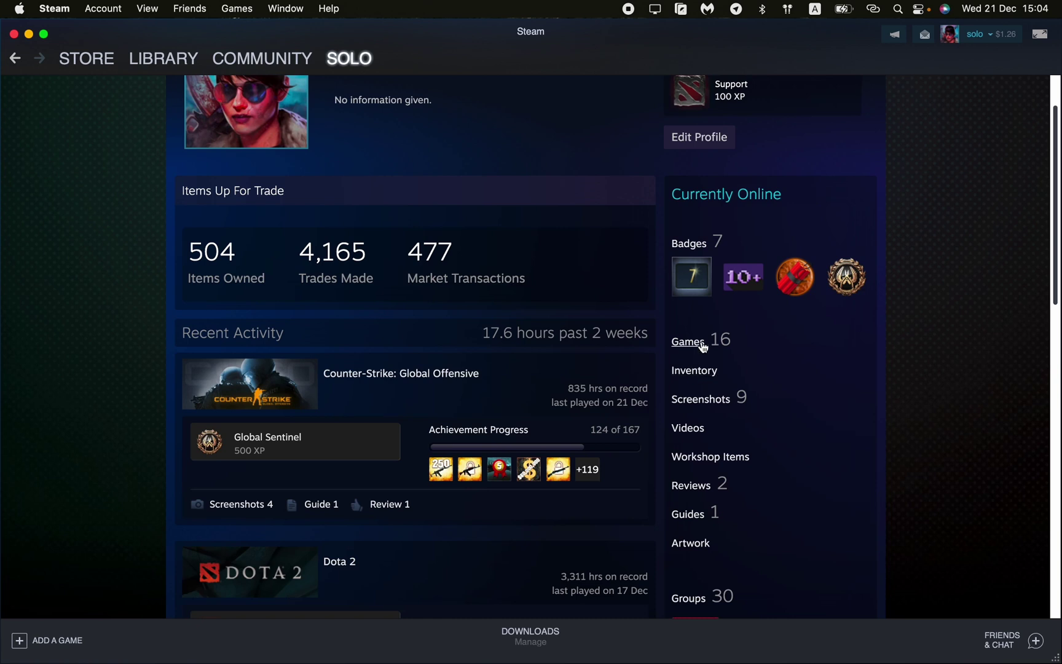
Step: Go to the Inventory and show the extra history and privacy options menu
{"action": "left_click", "coordinate": [694, 370]}
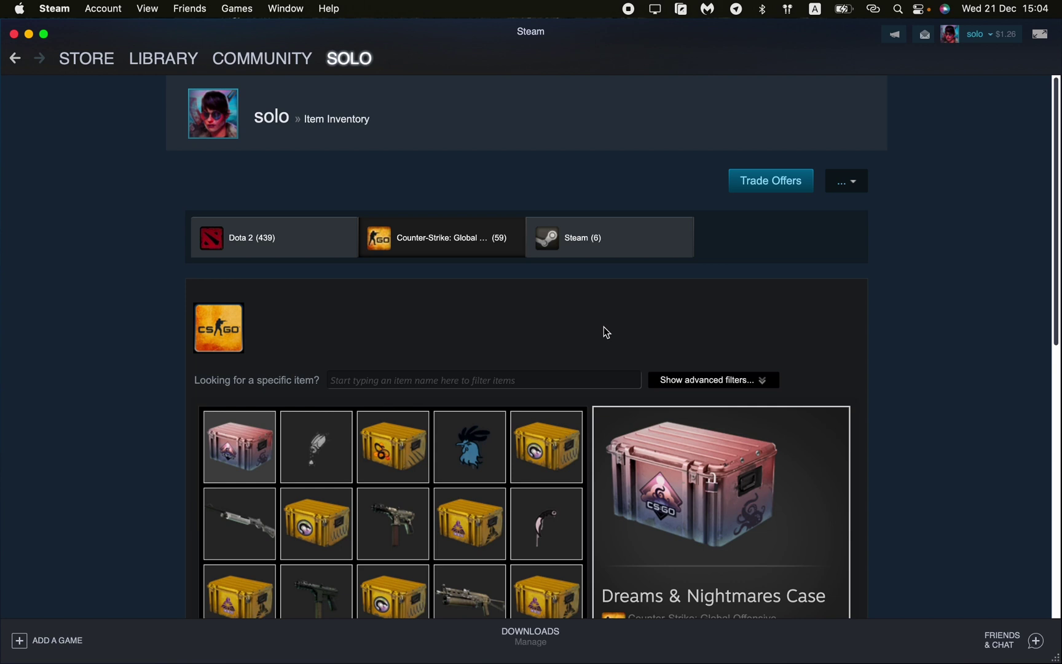
{"action": "scroll", "coordinate": [590, 292], "scroll_direction": "down", "scroll_amount": 2}
{"action": "scroll", "coordinate": [598, 271], "scroll_direction": "down", "scroll_amount": 1}
{"action": "scroll", "coordinate": [608, 295], "scroll_direction": "up", "scroll_amount": 3}
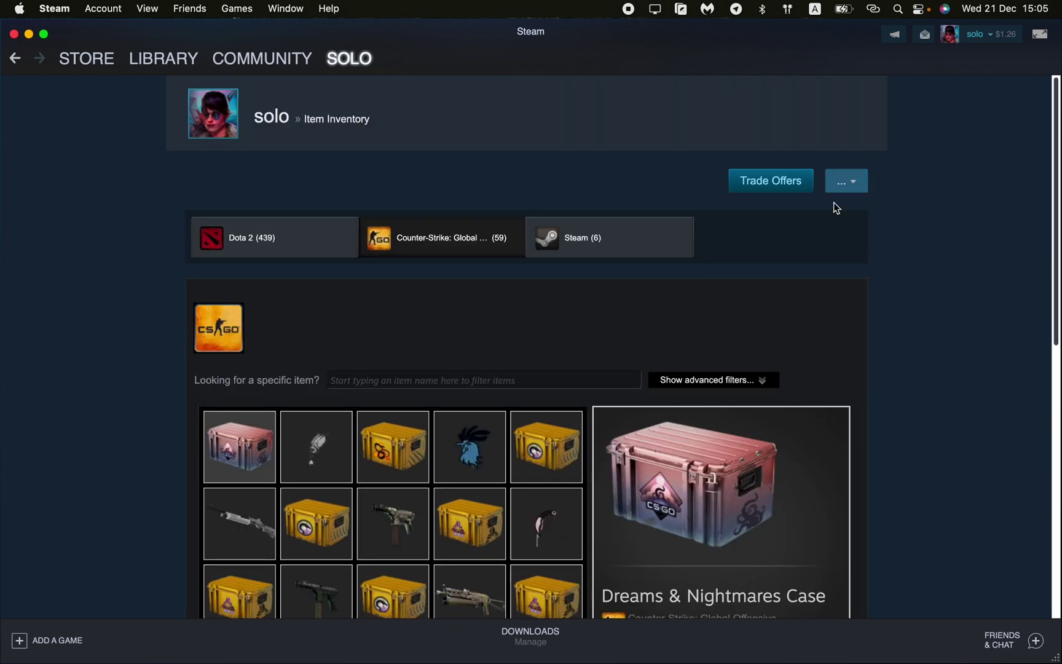
{"action": "left_click", "coordinate": [857, 185]}
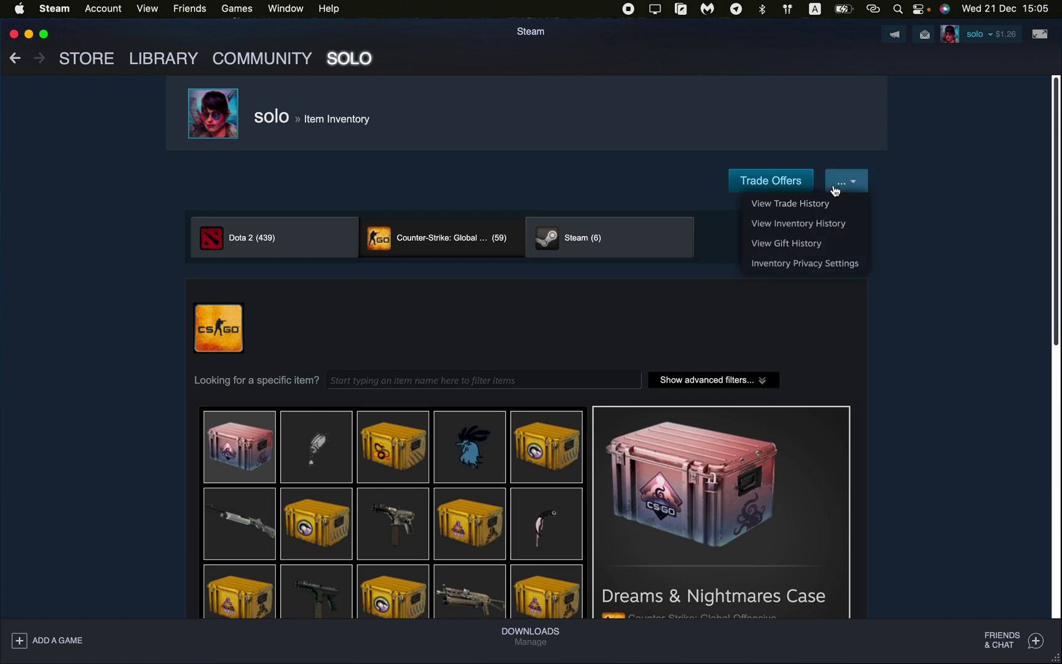
{"action": "left_click", "coordinate": [858, 184]}
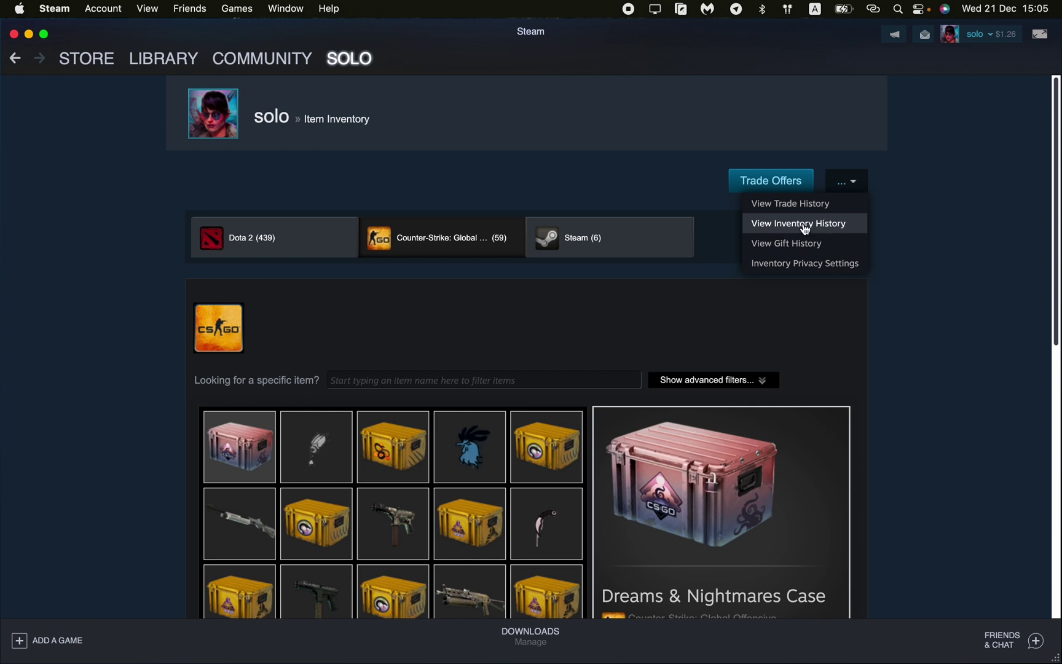
Step: Choose View Inventory History to list the latest 50 item drops, purchases and unpacks
{"action": "left_click", "coordinate": [805, 226]}
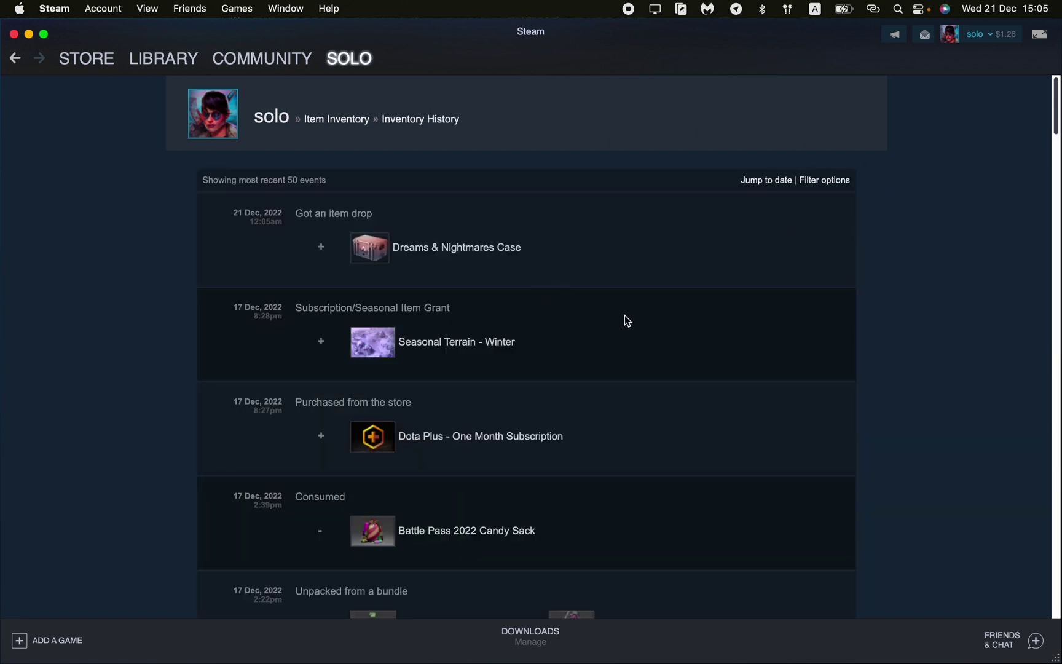
{"action": "scroll", "coordinate": [625, 320], "scroll_direction": "down", "scroll_amount": 1}
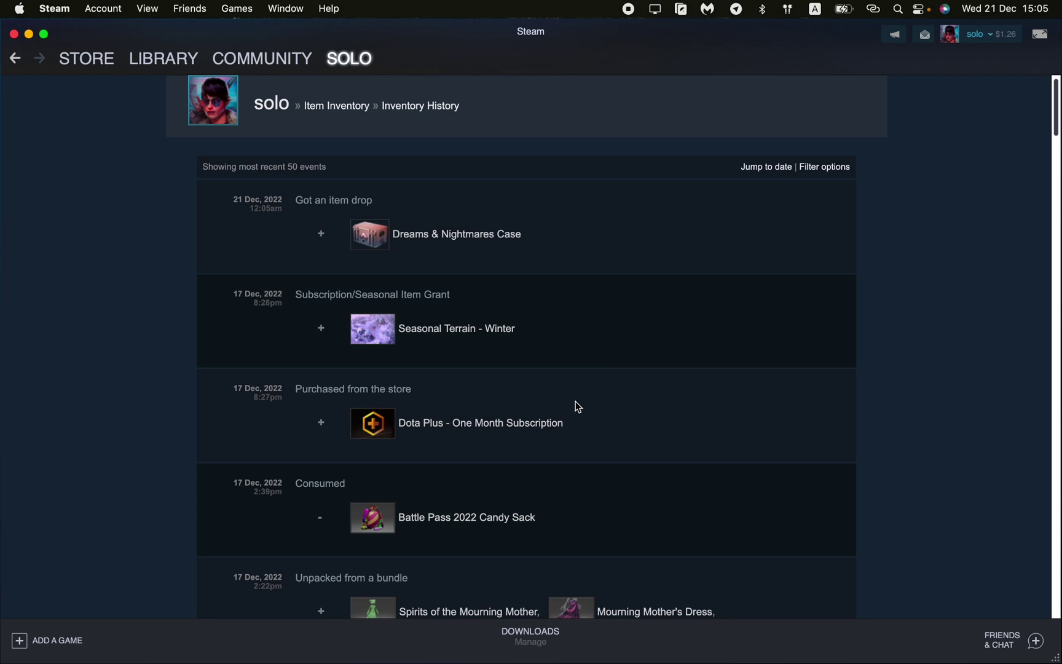
{"action": "scroll", "coordinate": [506, 324], "scroll_direction": "down", "scroll_amount": 1}
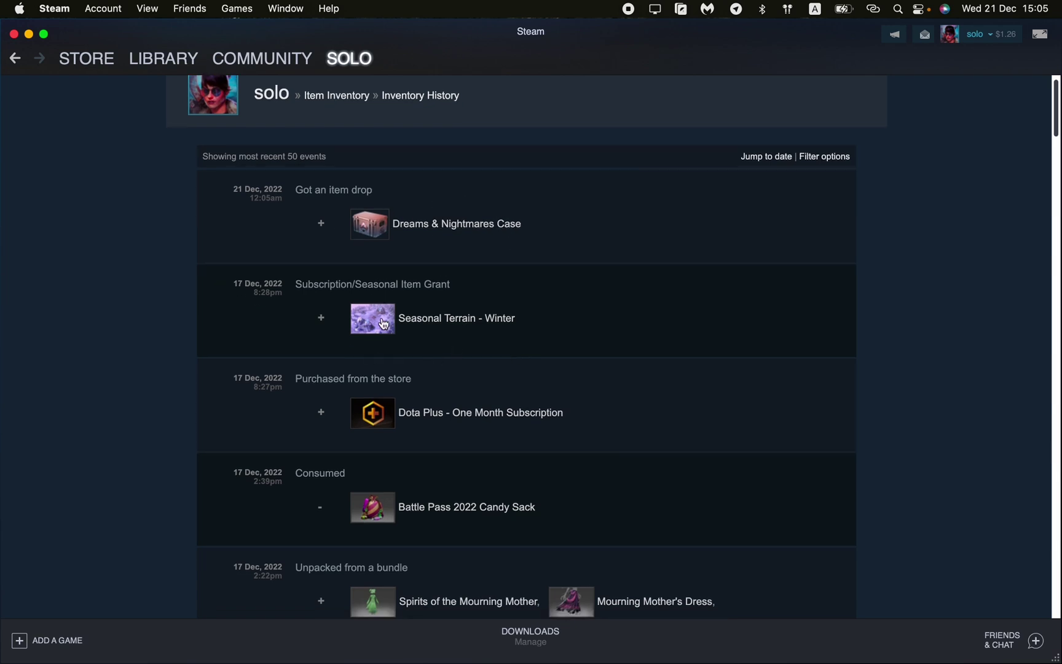
{"action": "scroll", "coordinate": [507, 423], "scroll_direction": "down", "scroll_amount": 1}
{"action": "scroll", "coordinate": [509, 427], "scroll_direction": "down", "scroll_amount": 5}
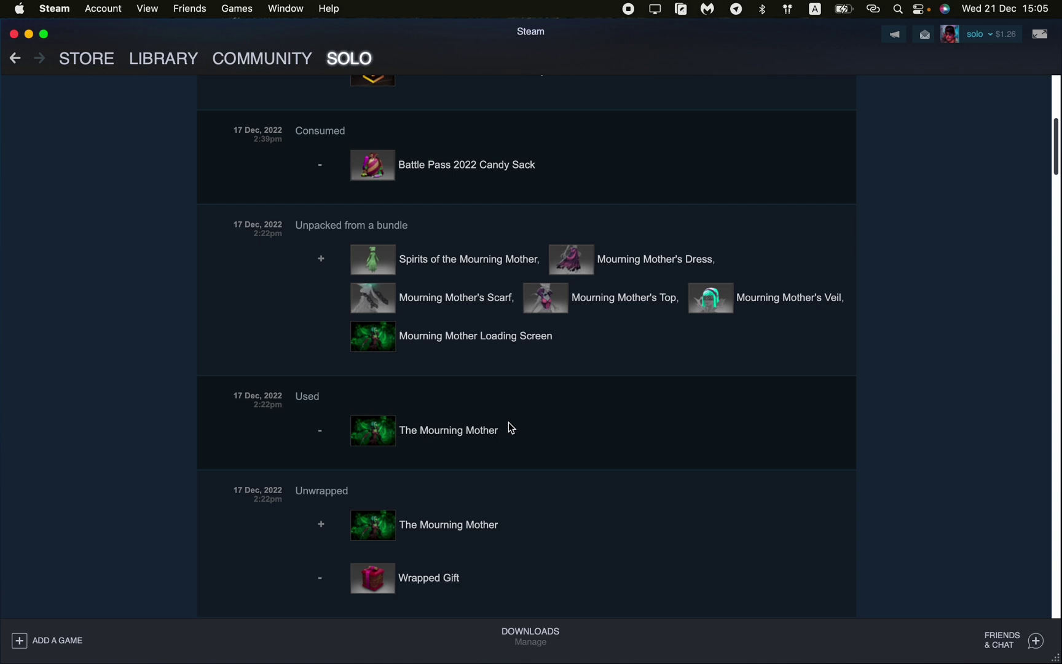
{"action": "scroll", "coordinate": [509, 422], "scroll_direction": "down", "scroll_amount": 3}
{"action": "scroll", "coordinate": [509, 422], "scroll_direction": "down", "scroll_amount": 3}
{"action": "scroll", "coordinate": [509, 422], "scroll_direction": "up", "scroll_amount": 3}
{"action": "scroll", "coordinate": [509, 428], "scroll_direction": "up", "scroll_amount": 1}
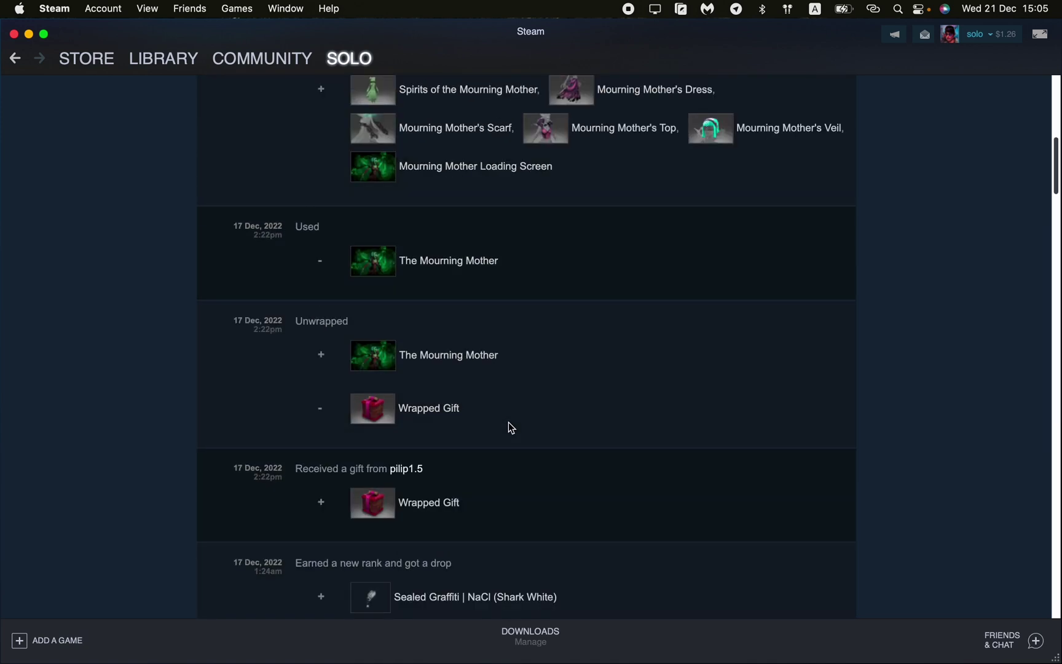
{"action": "scroll", "coordinate": [509, 427], "scroll_direction": "up", "scroll_amount": 1}
{"action": "scroll", "coordinate": [508, 428], "scroll_direction": "up", "scroll_amount": 1}
{"action": "scroll", "coordinate": [508, 427], "scroll_direction": "up", "scroll_amount": 1}
{"action": "scroll", "coordinate": [509, 421], "scroll_direction": "up", "scroll_amount": 3}
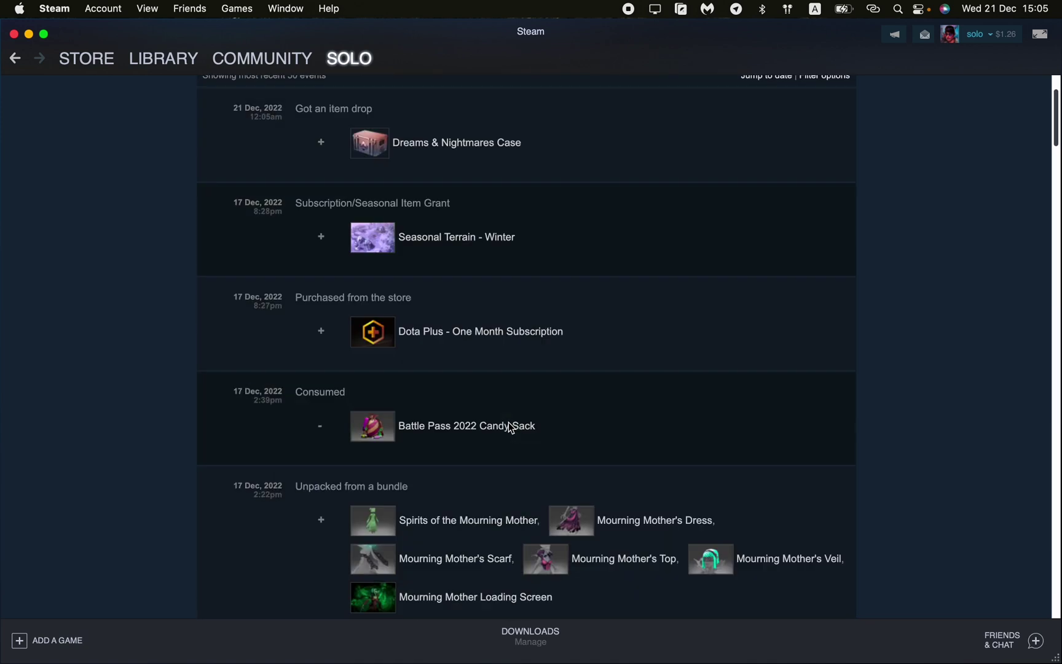
{"action": "scroll", "coordinate": [548, 421], "scroll_direction": "up", "scroll_amount": 1}
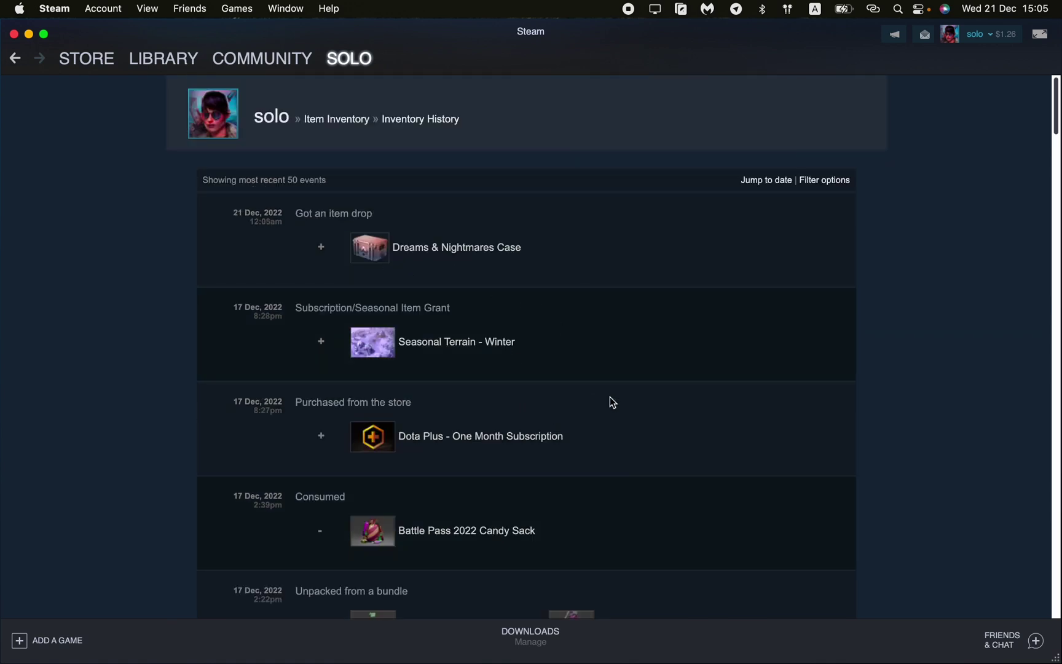
{"action": "scroll", "coordinate": [630, 420], "scroll_direction": "down", "scroll_amount": 3}
{"action": "scroll", "coordinate": [650, 433], "scroll_direction": "down", "scroll_amount": 10}
{"action": "scroll", "coordinate": [639, 423], "scroll_direction": "down", "scroll_amount": 3}
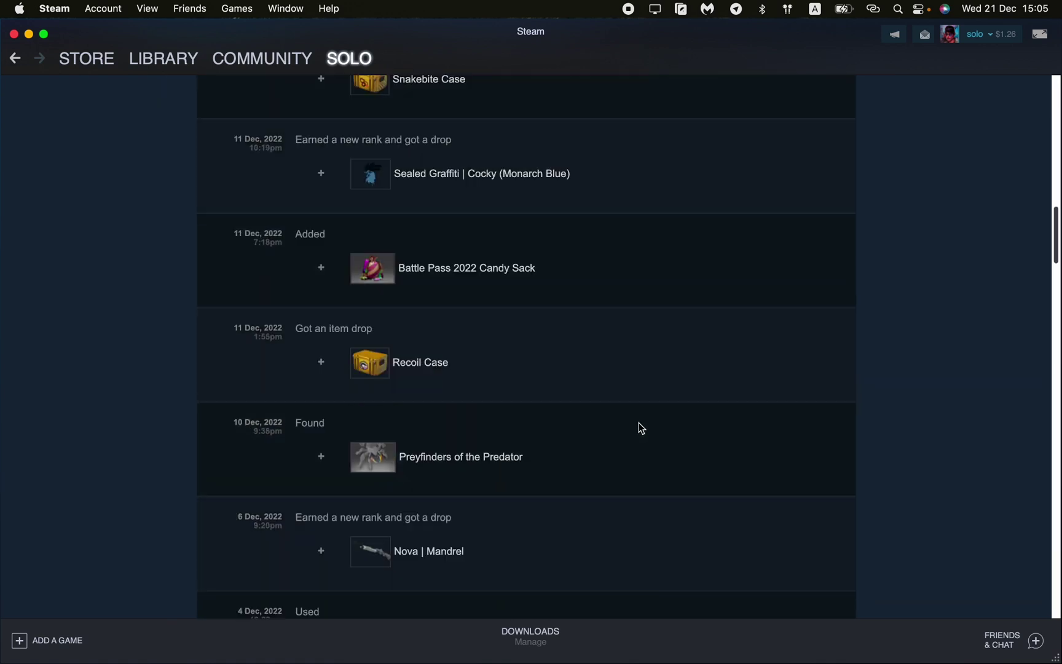
{"action": "scroll", "coordinate": [639, 423], "scroll_direction": "down", "scroll_amount": 2}
{"action": "scroll", "coordinate": [644, 425], "scroll_direction": "down", "scroll_amount": 3}
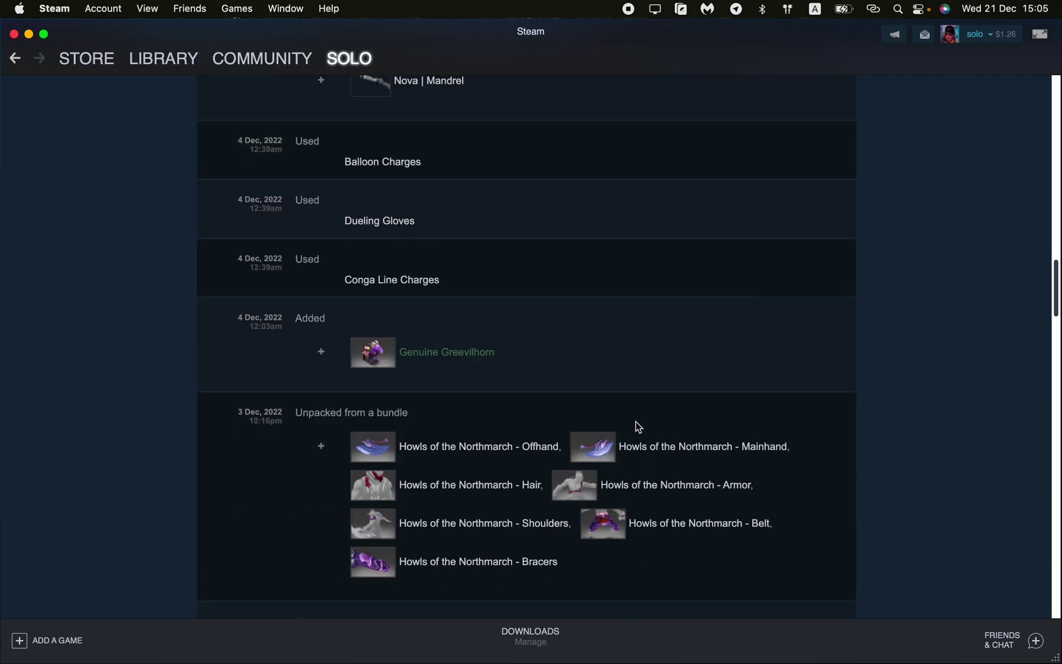
{"action": "scroll", "coordinate": [636, 421], "scroll_direction": "down", "scroll_amount": 3}
{"action": "scroll", "coordinate": [635, 421], "scroll_direction": "down", "scroll_amount": 2}
{"action": "scroll", "coordinate": [544, 407], "scroll_direction": "down", "scroll_amount": 2}
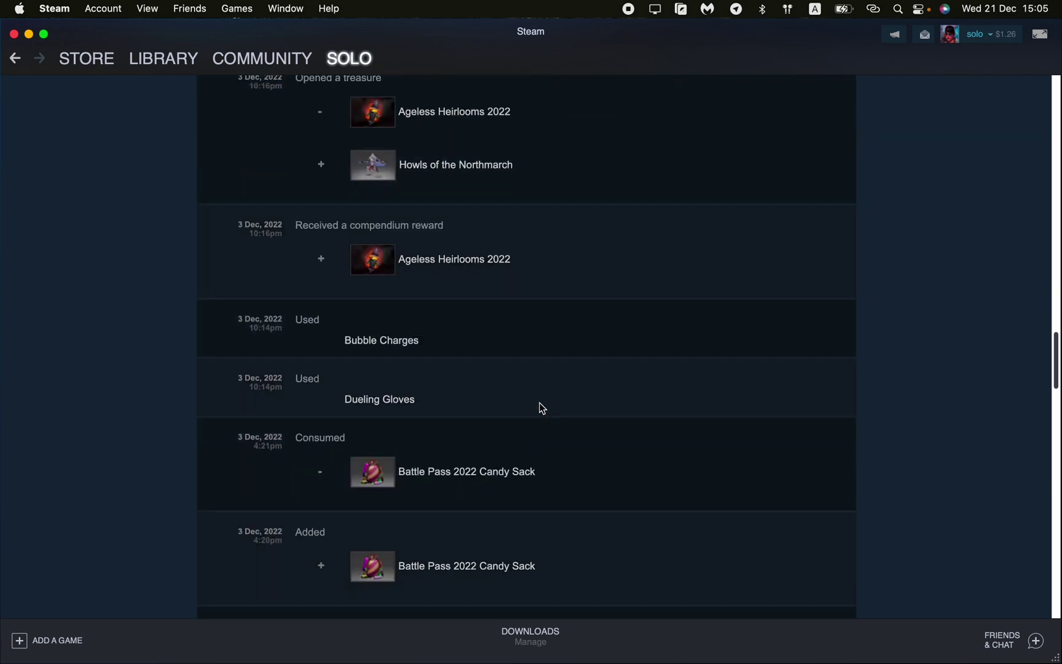
{"action": "scroll", "coordinate": [539, 402], "scroll_direction": "down", "scroll_amount": 3}
{"action": "scroll", "coordinate": [537, 402], "scroll_direction": "down", "scroll_amount": 2}
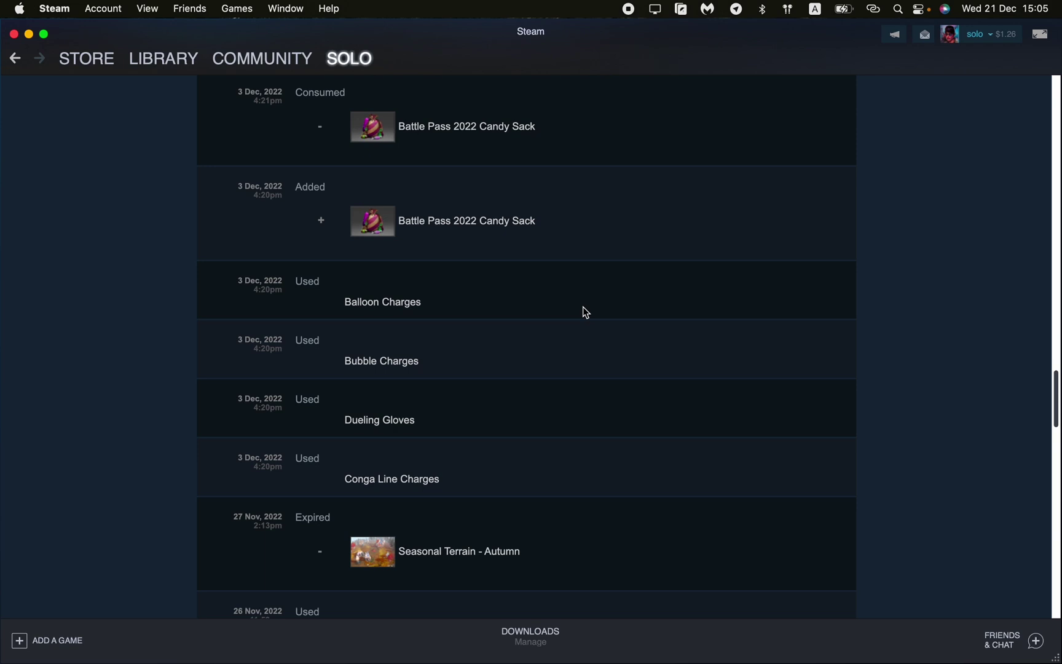